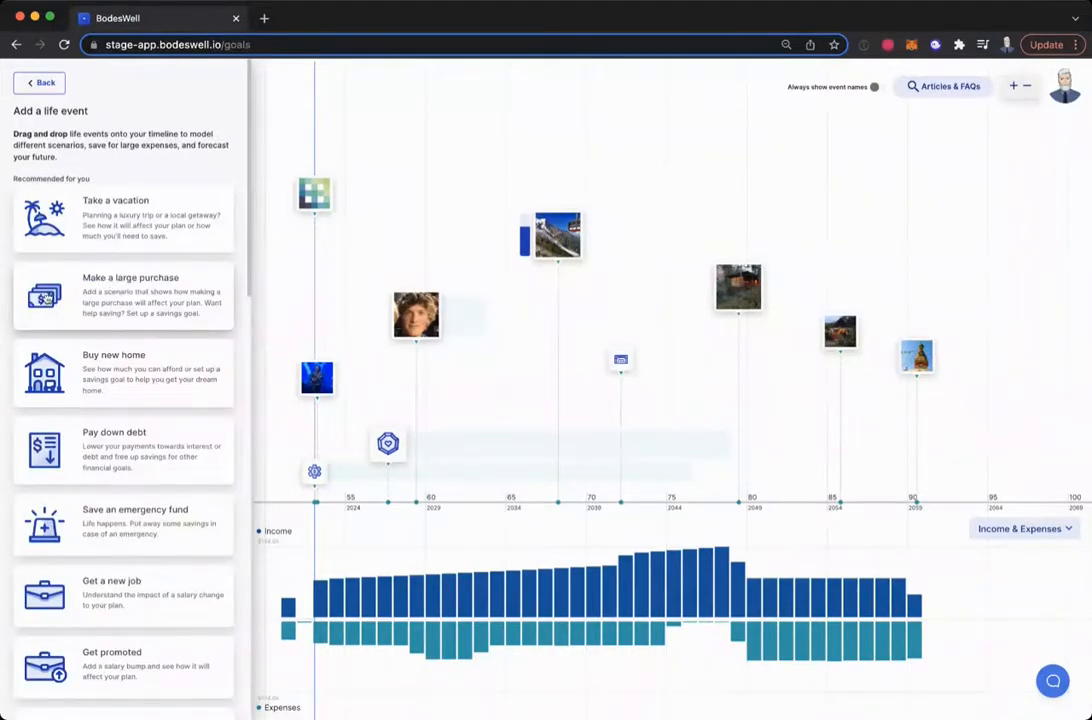
Step: Add a Make a large purchase event to the timeline at September 2046 and give it a cropped sailboat image
{"action": "left_click_drag", "start_coordinate": [46, 297], "coordinate": [691, 383]}
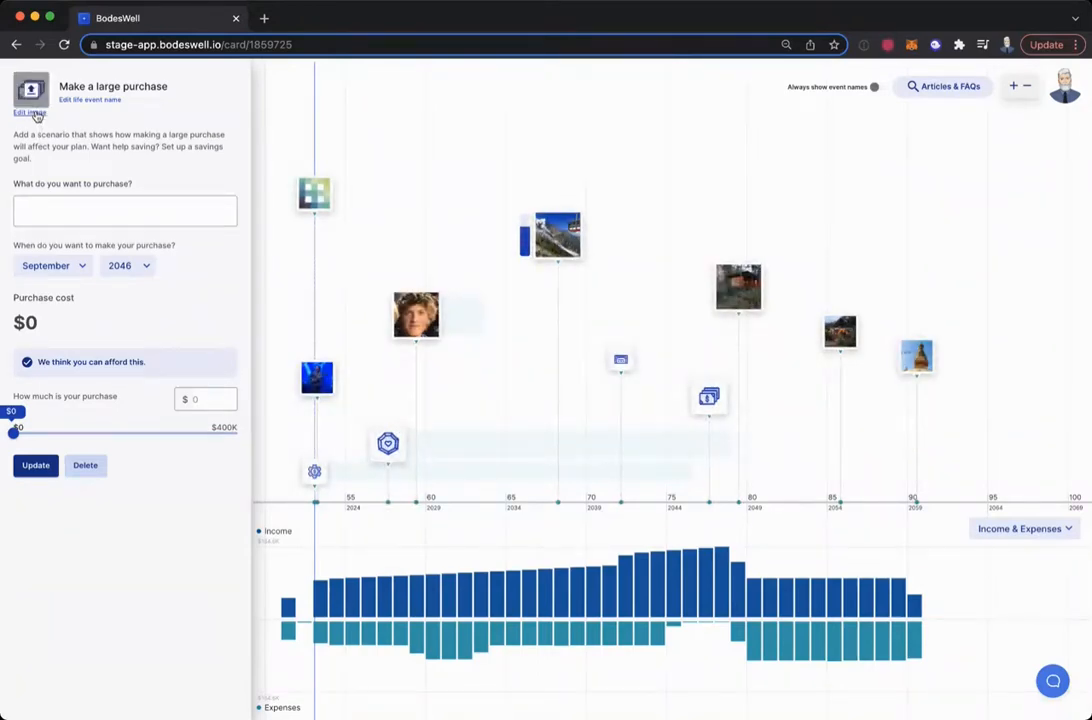
{"action": "left_click", "coordinate": [31, 112]}
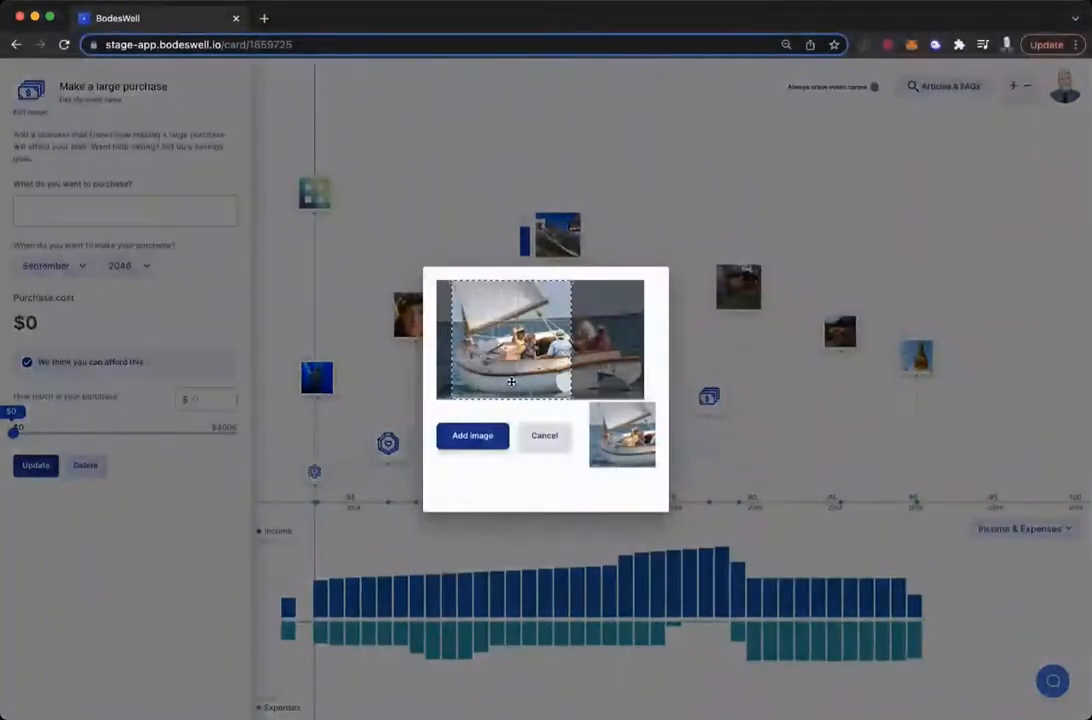
{"action": "left_click_drag", "start_coordinate": [511, 382], "coordinate": [541, 382]}
{"action": "left_click", "coordinate": [472, 437]}
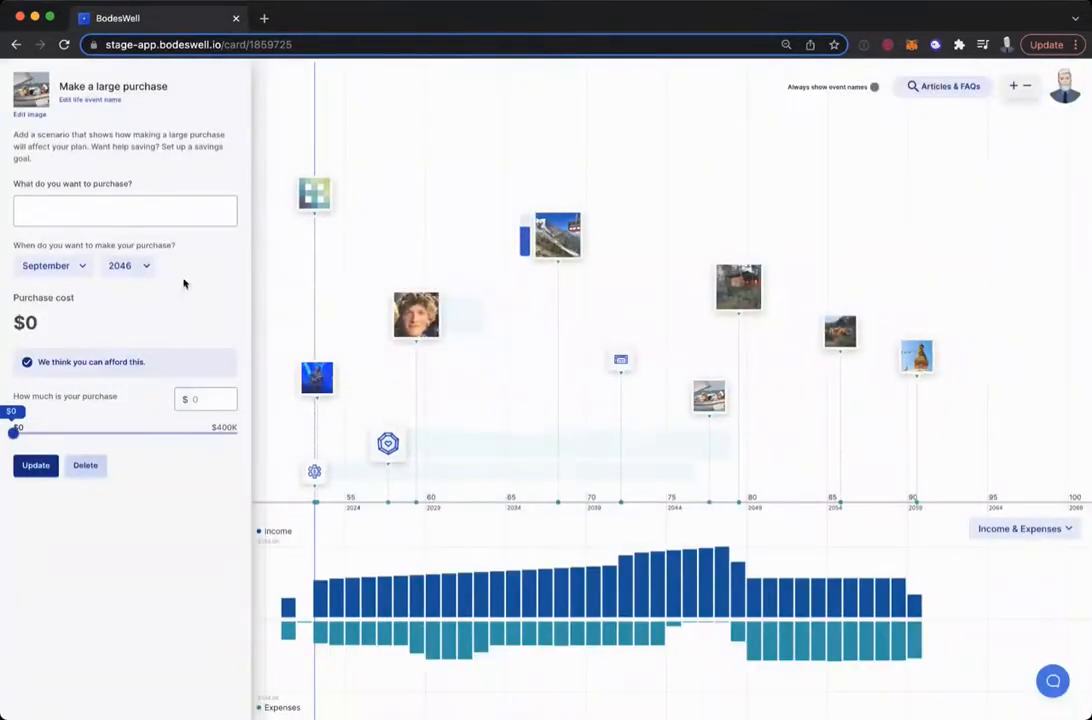
Step: Enter catboat as the item to purchase, set its cost to $122,000 and save the life event
{"action": "left_click", "coordinate": [141, 213]}
{"action": "type", "text": "catboat"}
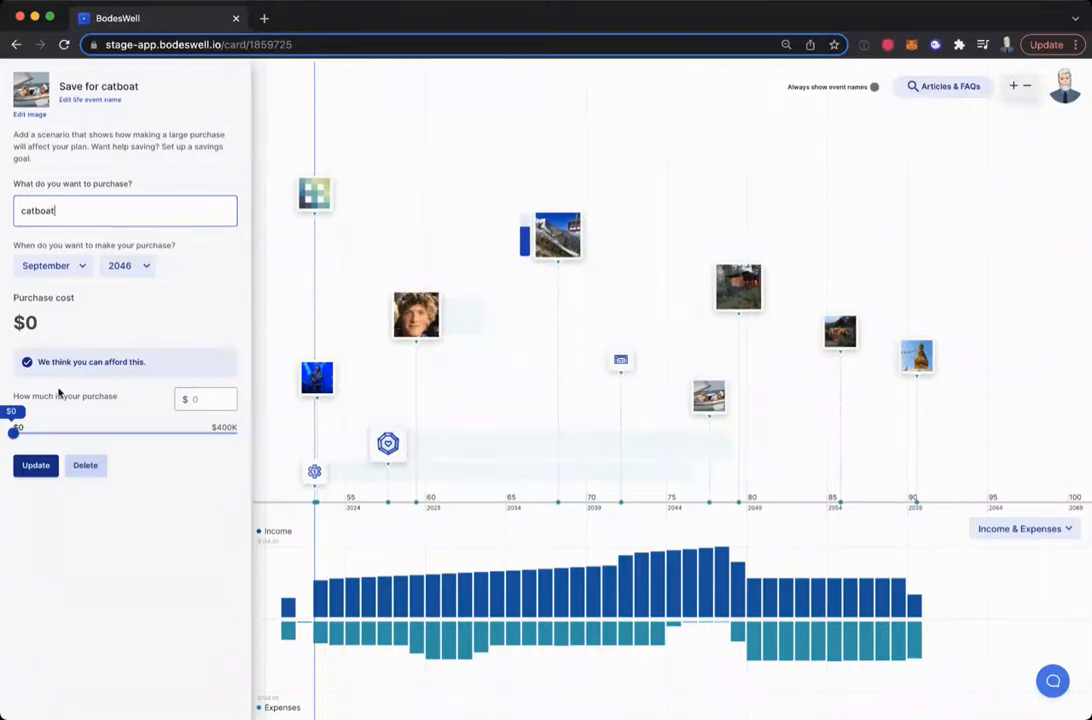
{"action": "left_click_drag", "start_coordinate": [14, 432], "coordinate": [82, 436]}
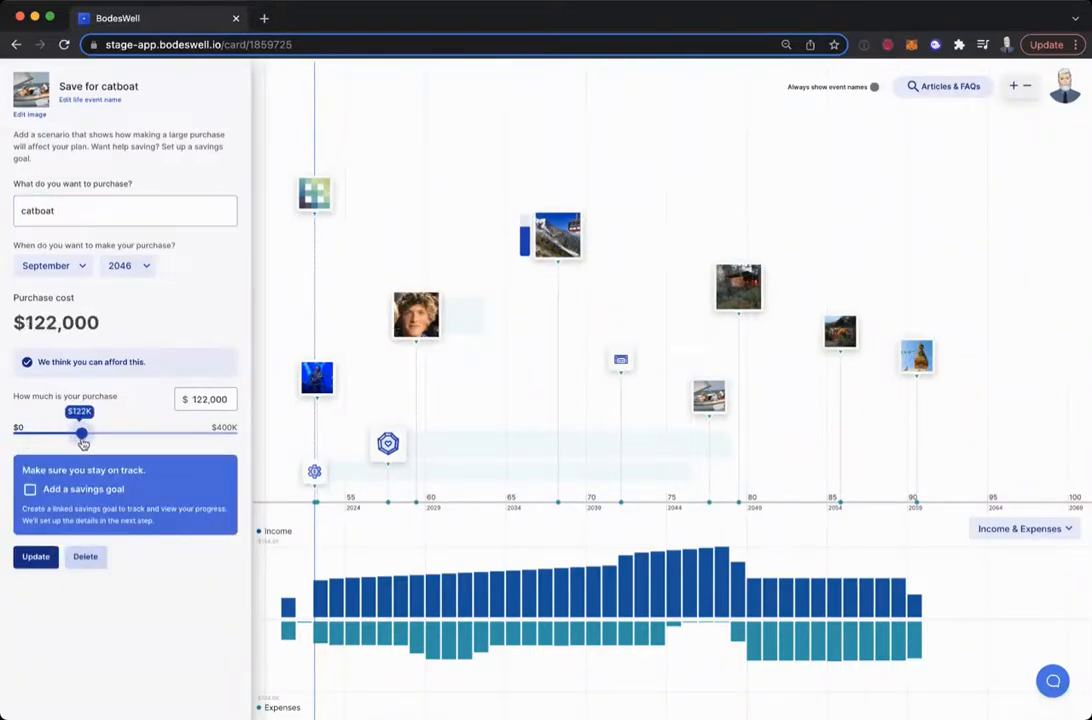
{"action": "left_click", "coordinate": [35, 557]}
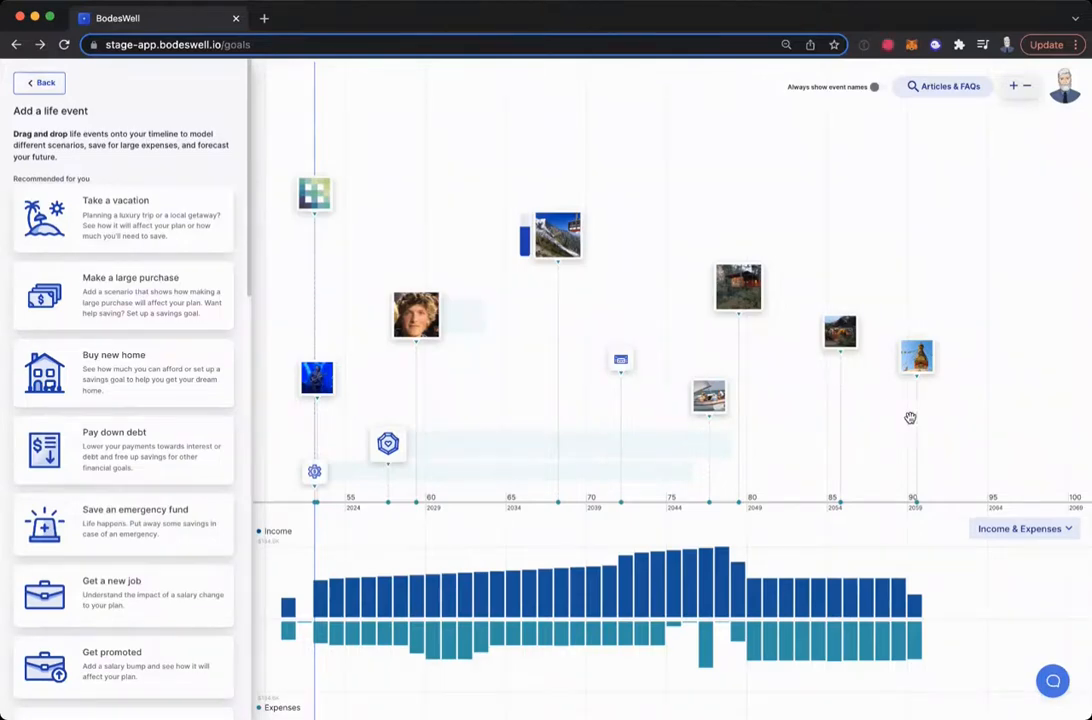
Step: Try the Small size for the catboat event's timeline image and settle on Large
{"action": "left_click", "coordinate": [707, 397]}
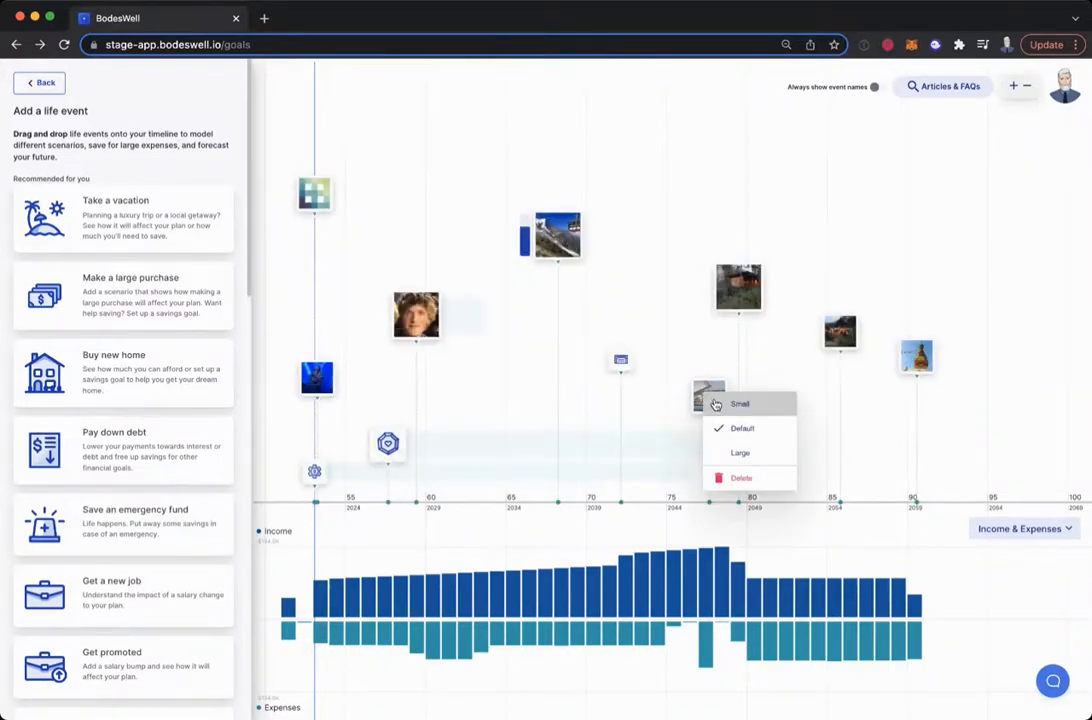
{"action": "left_click", "coordinate": [716, 405]}
{"action": "left_click", "coordinate": [713, 402]}
{"action": "right_click", "coordinate": [711, 397]}
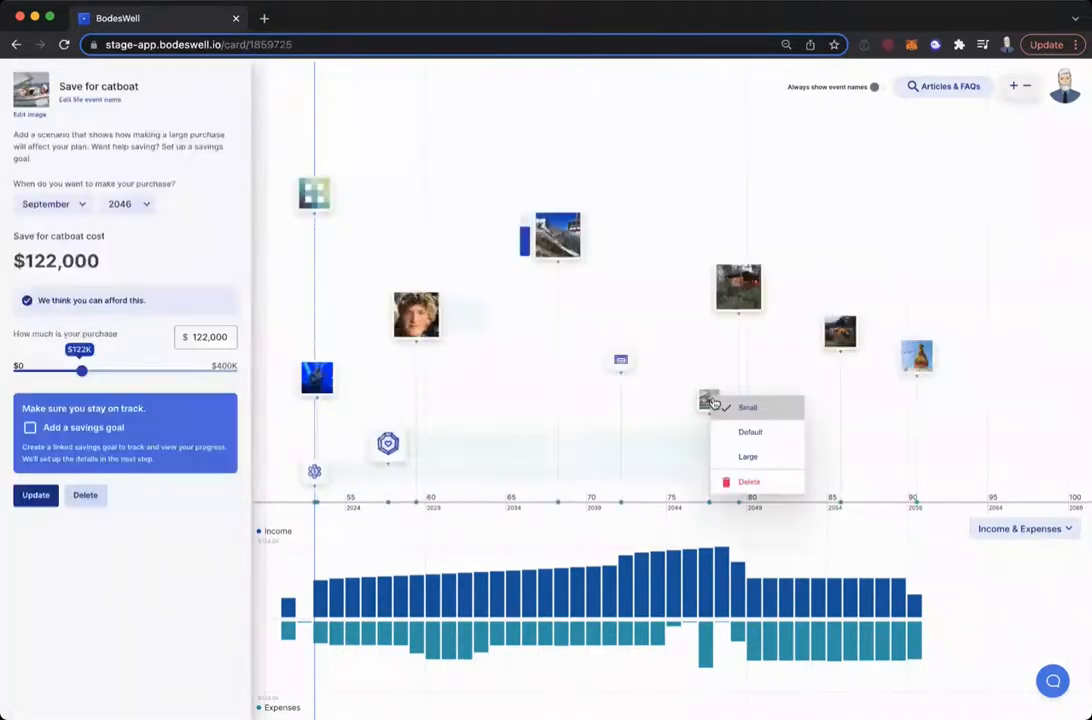
{"action": "left_click", "coordinate": [742, 458]}
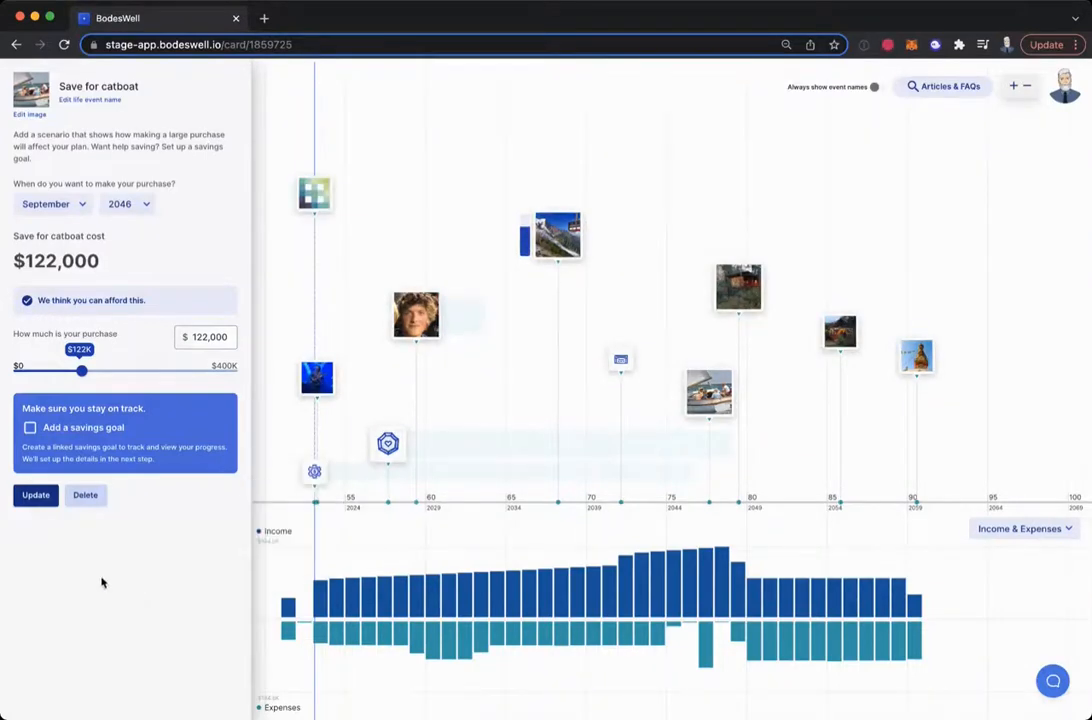
{"action": "left_click", "coordinate": [30, 496]}
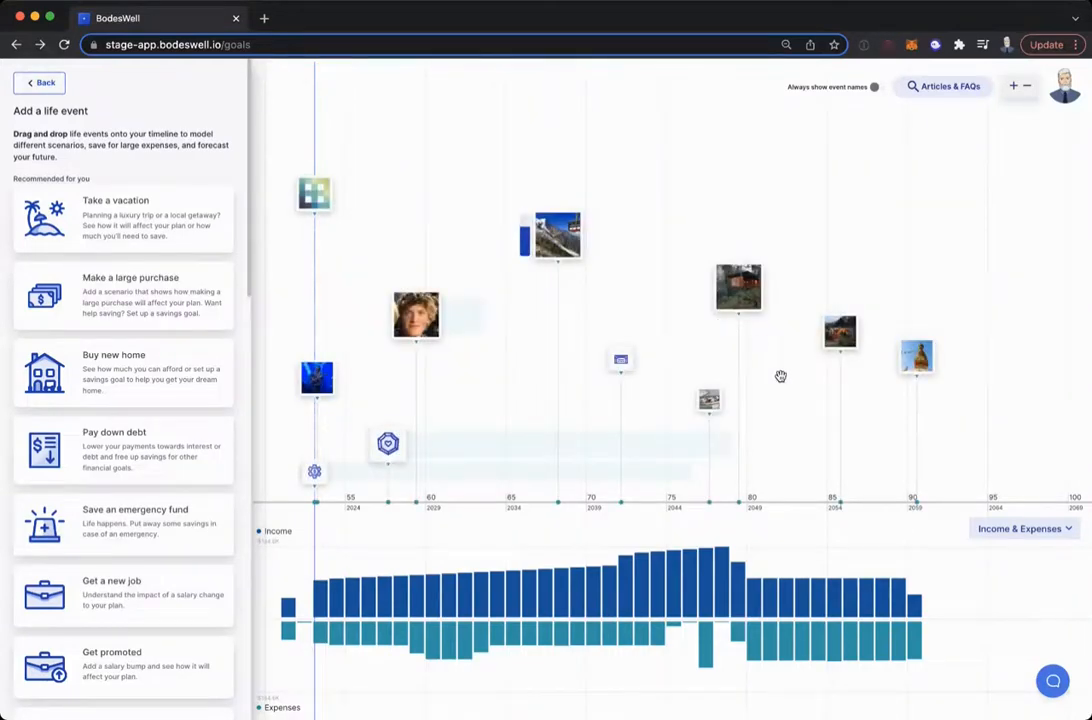
{"action": "left_click", "coordinate": [709, 400]}
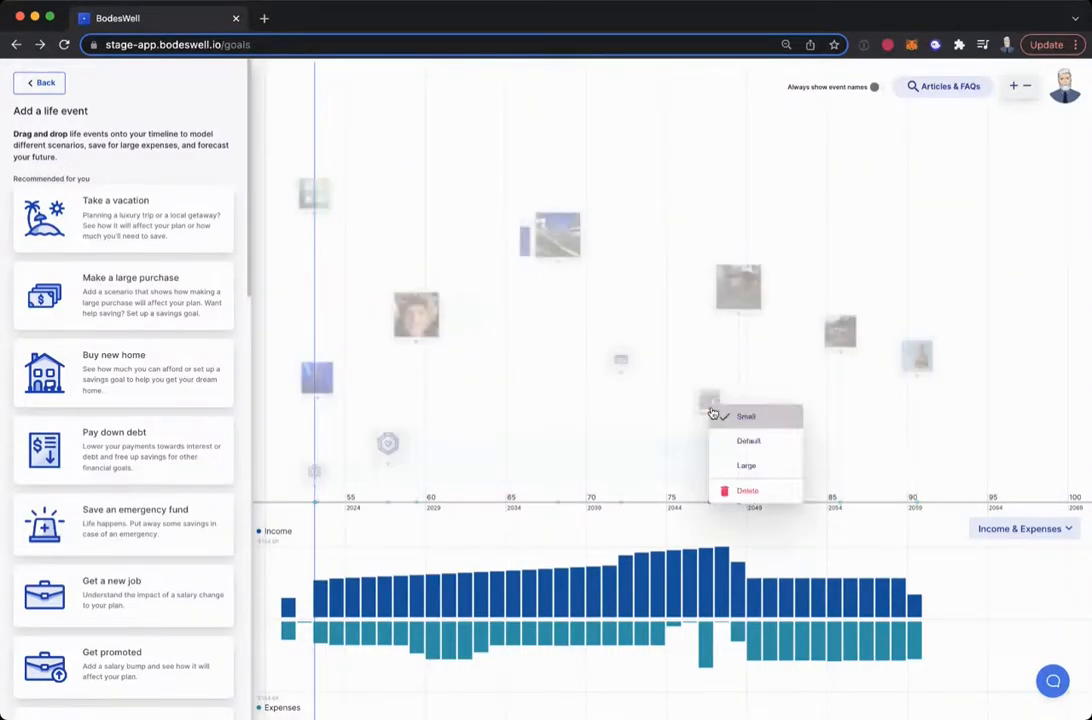
{"action": "left_click", "coordinate": [740, 465]}
Step: Move the catboat event to August 2047 and the cabin photo event to about 2051 on the timeline
{"action": "left_click_drag", "start_coordinate": [707, 399], "coordinate": [724, 382]}
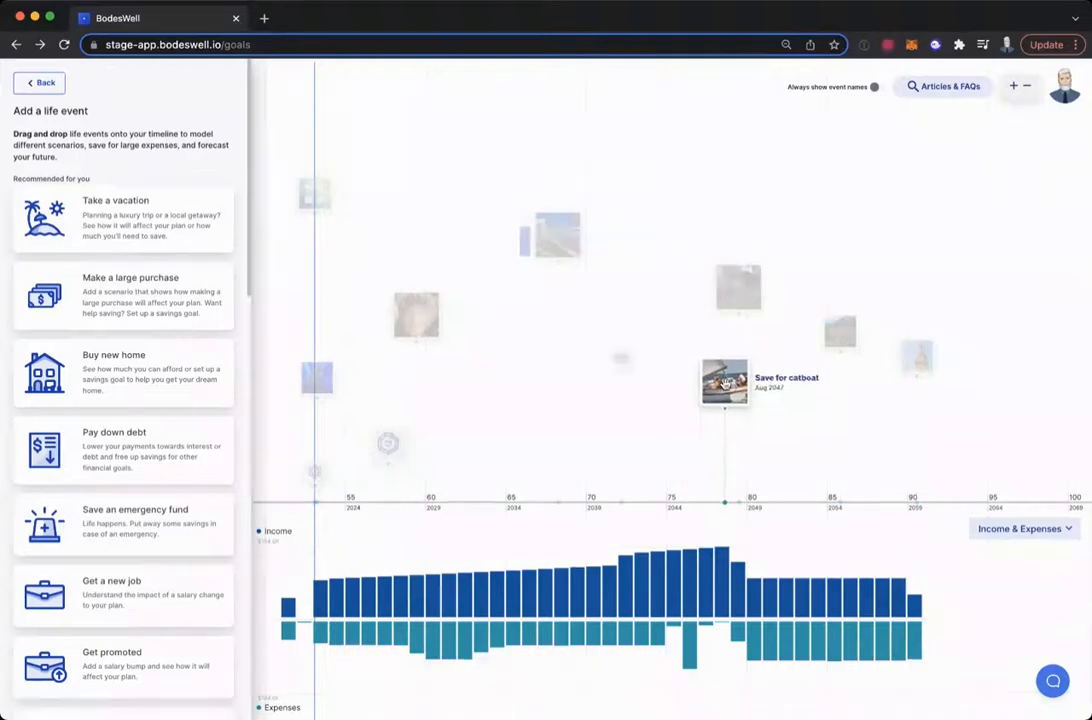
{"action": "left_click_drag", "start_coordinate": [721, 297], "coordinate": [785, 296]}
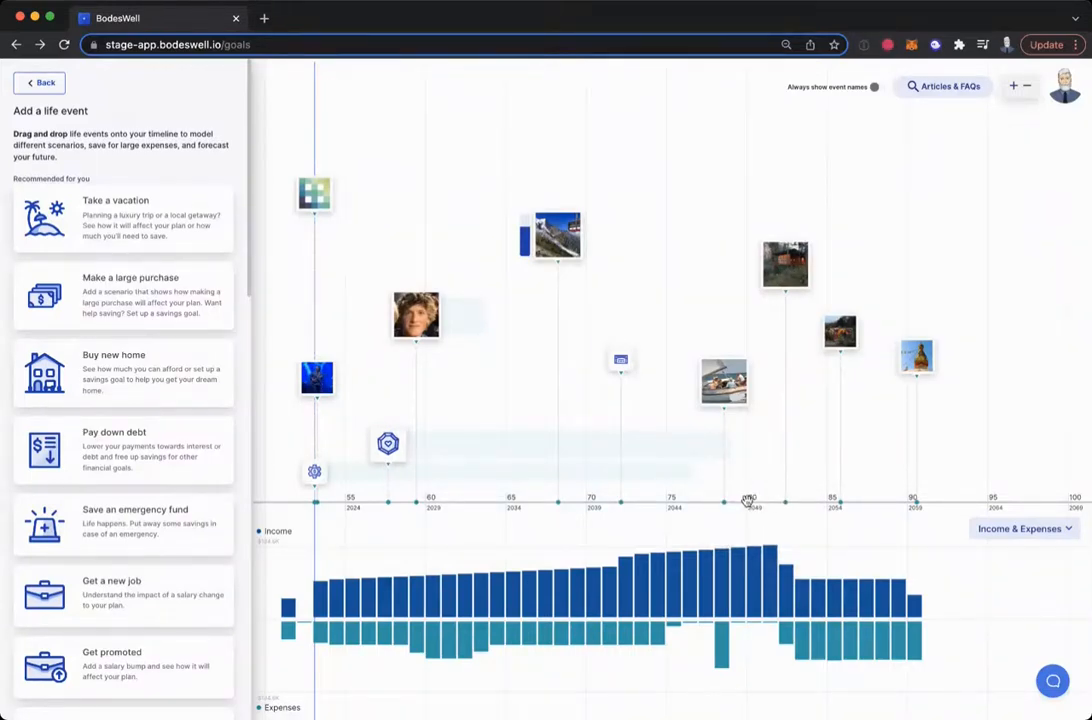
Step: Inspect the projected expense for August 2047 beneath the catboat event in the income and expenses chart
{"action": "scroll", "coordinate": [780, 503], "scroll_direction": "up", "scroll_amount": 5}
{"action": "scroll", "coordinate": [783, 505], "scroll_direction": "up", "scroll_amount": 5}
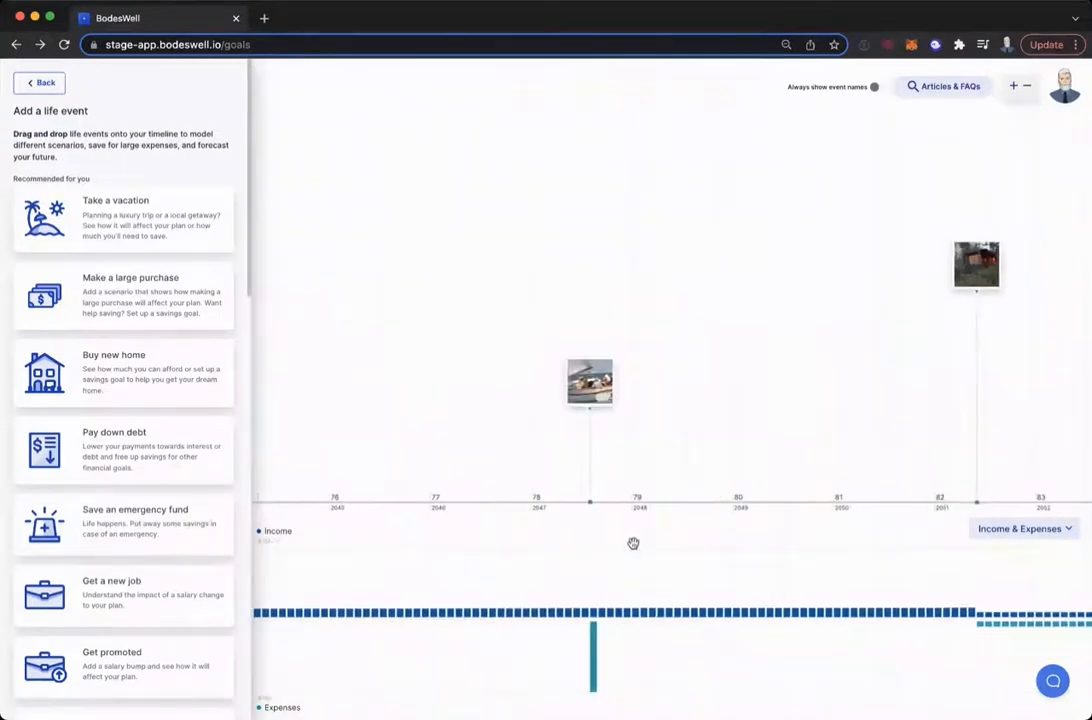
{"action": "left_click_drag", "start_coordinate": [631, 541], "coordinate": [724, 500]}
{"action": "mouse_move", "coordinate": [683, 632]}
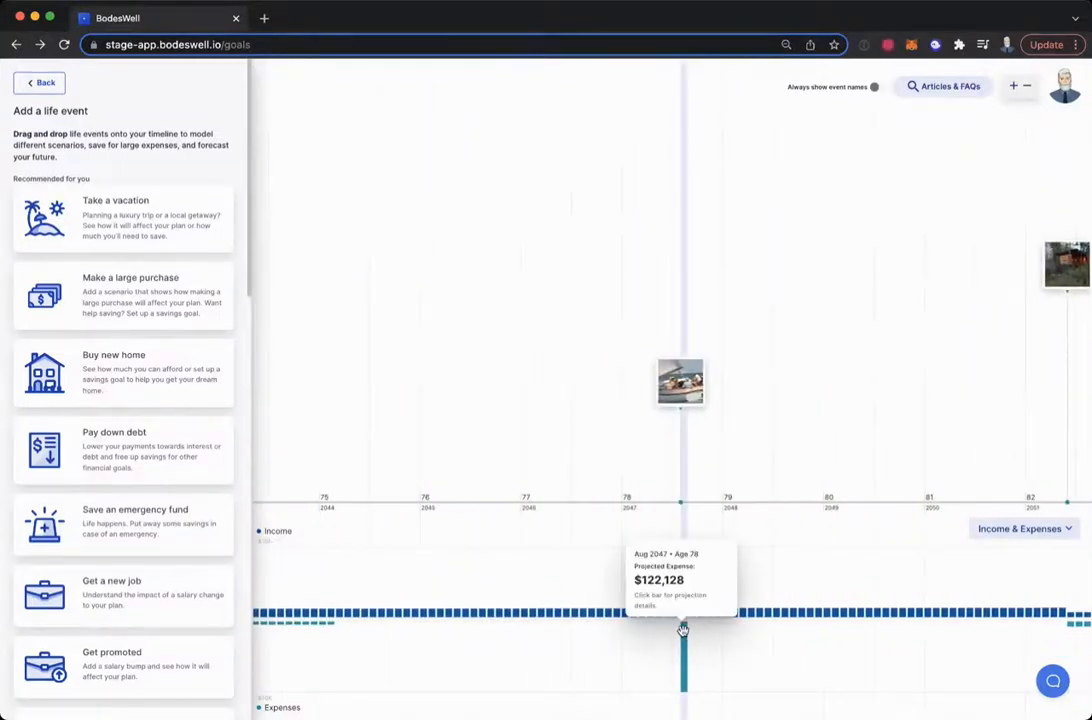
{"action": "scroll", "coordinate": [714, 509], "scroll_direction": "down", "scroll_amount": 10}
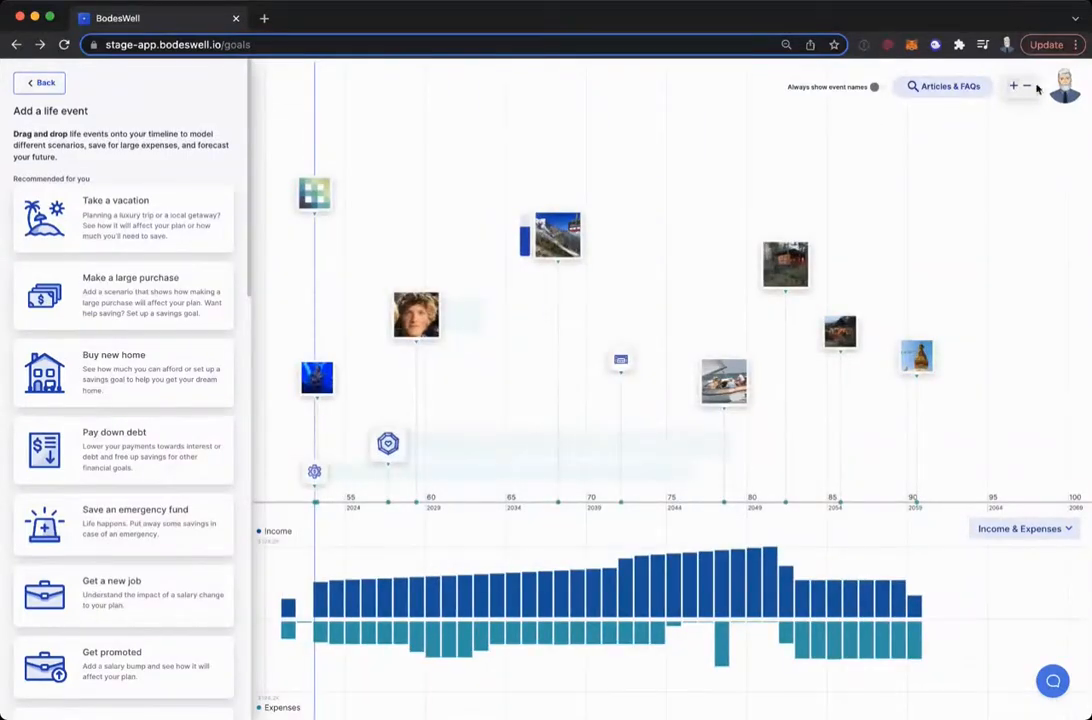
{"action": "scroll", "coordinate": [911, 425], "scroll_direction": "up", "scroll_amount": 5}
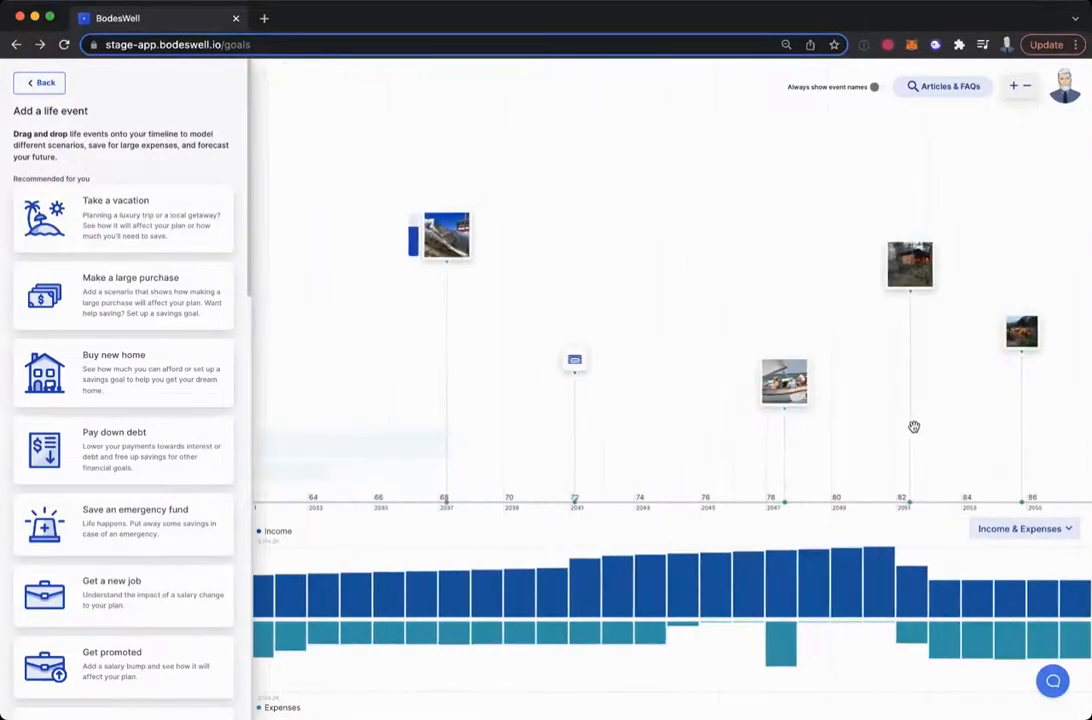
{"action": "scroll", "coordinate": [370, 458], "scroll_direction": "up", "scroll_amount": 5}
{"action": "scroll", "coordinate": [440, 447], "scroll_direction": "down", "scroll_amount": 3}
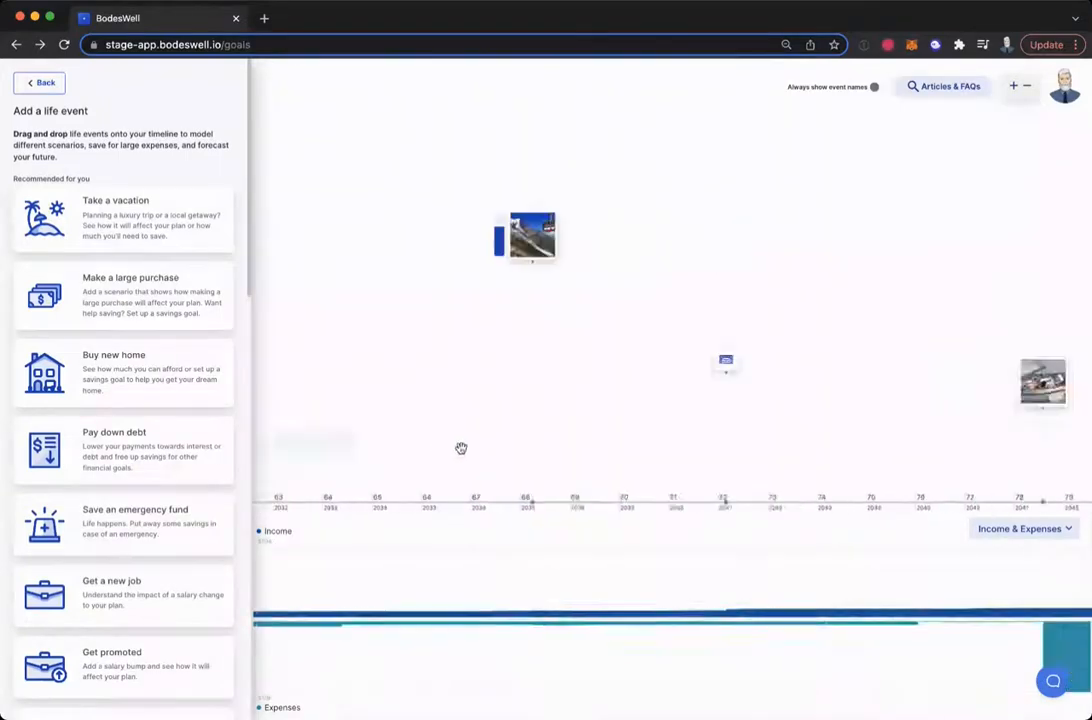
{"action": "scroll", "coordinate": [461, 448], "scroll_direction": "down", "scroll_amount": 5}
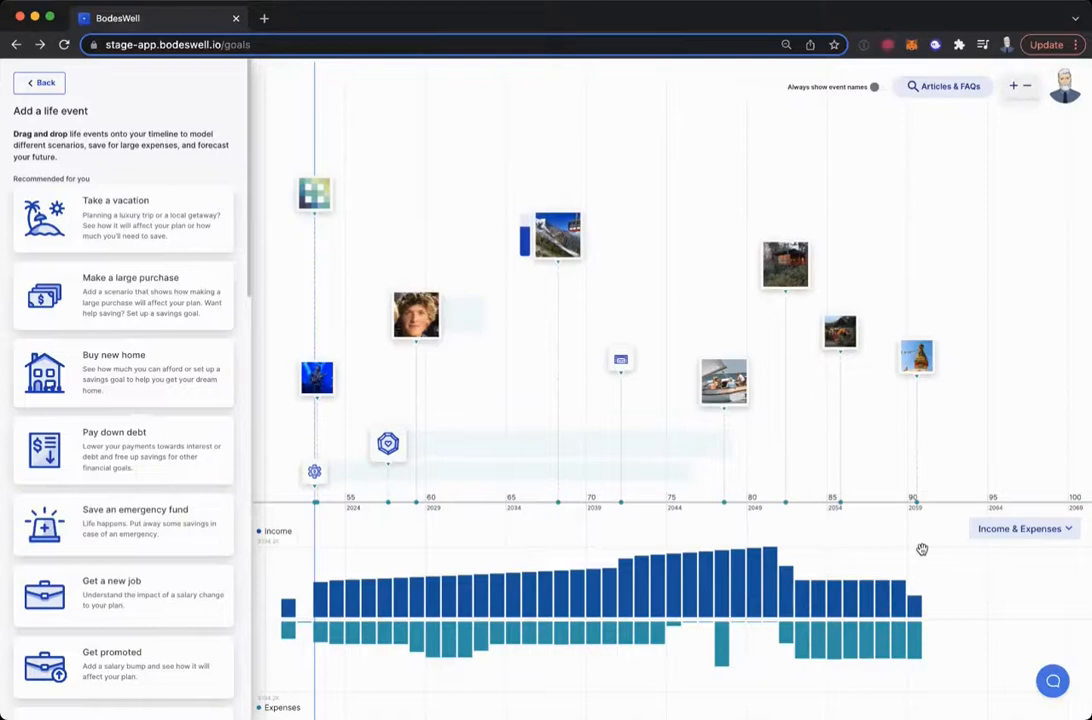
Step: Start a new family member in the financial profile, entering the child's name, the relationship Child and the date of birth
{"action": "left_click", "coordinate": [40, 83]}
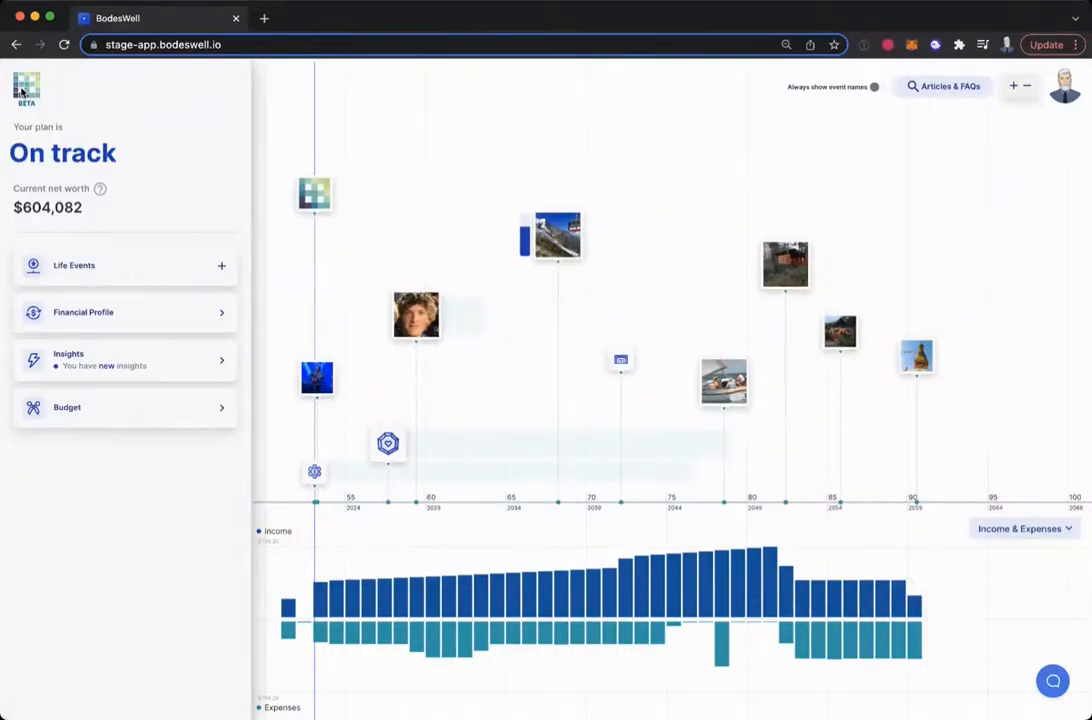
{"action": "left_click", "coordinate": [126, 308]}
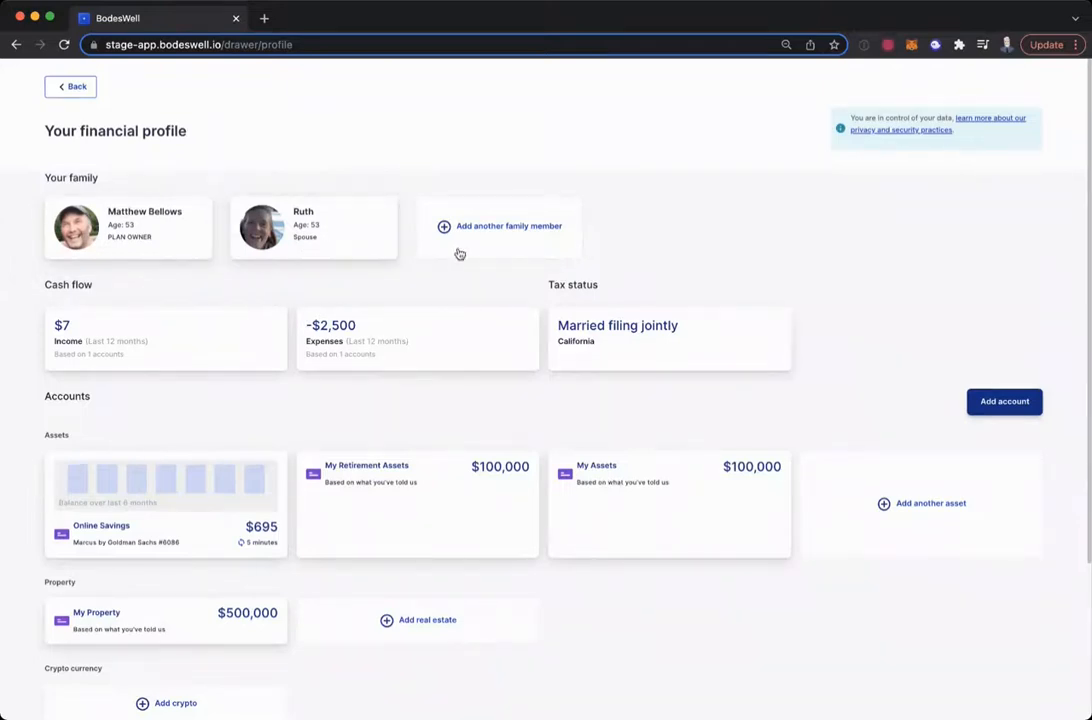
{"action": "left_click", "coordinate": [487, 227]}
{"action": "left_click", "coordinate": [489, 266]}
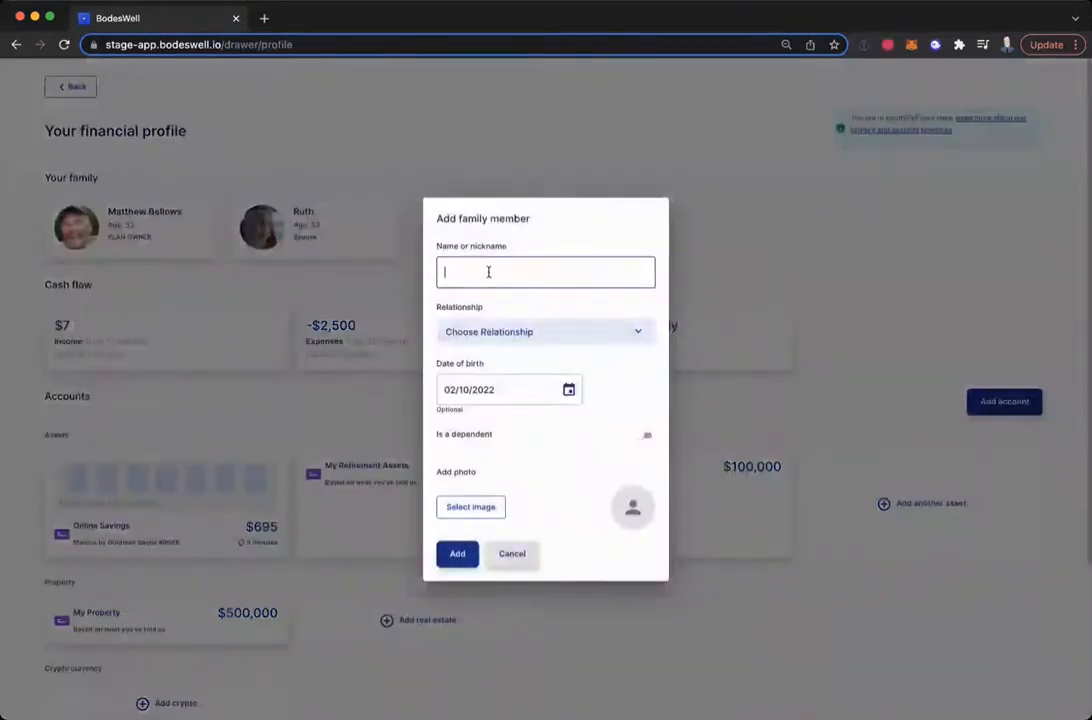
{"action": "type", "text": "Nelson"}
{"action": "left_click", "coordinate": [489, 382]}
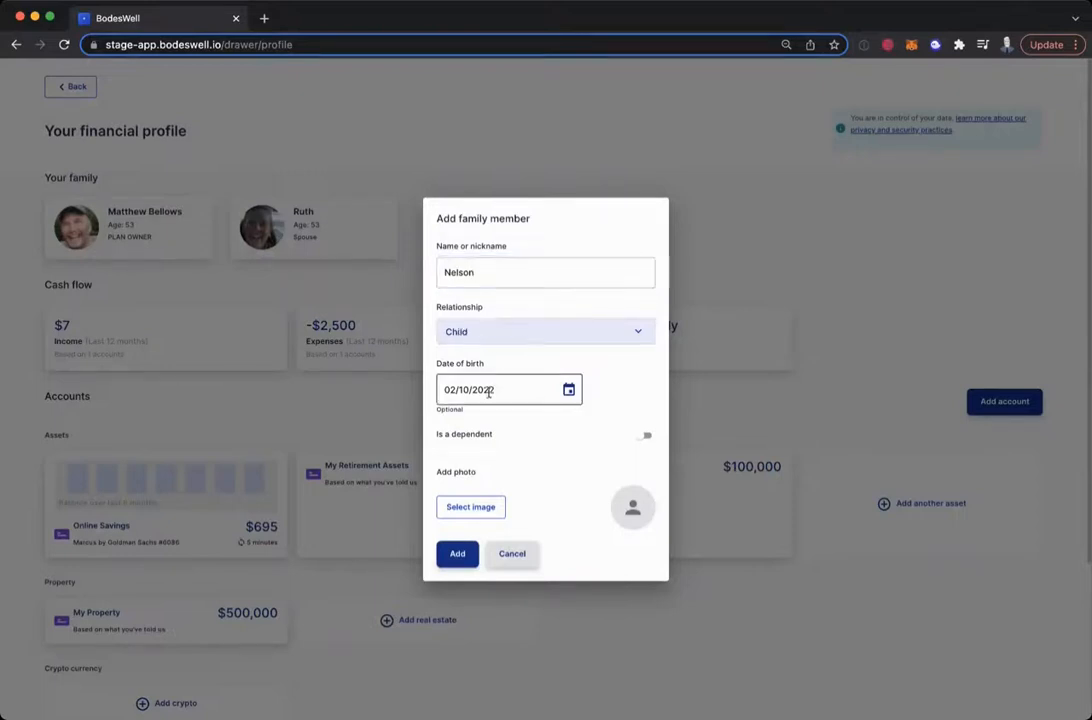
{"action": "left_click_drag", "start_coordinate": [484, 390], "coordinate": [504, 389]}
{"action": "type", "text": "04"}
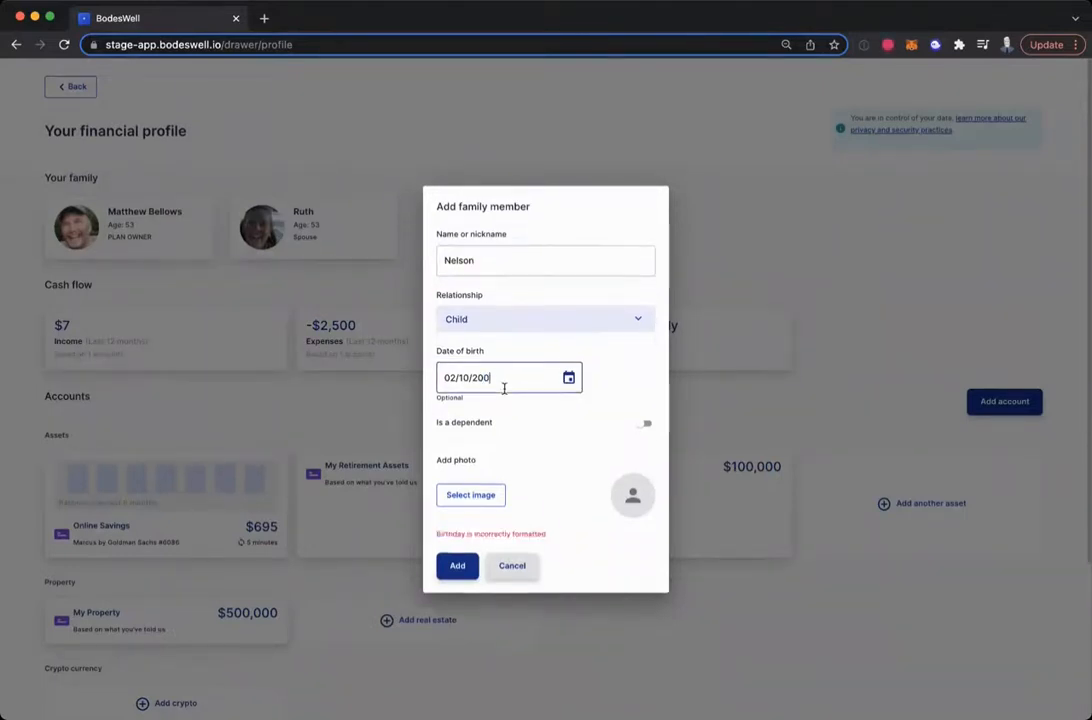
Step: Mark the new child as a dependent, attach the child's photo and add them to the family
{"action": "left_click", "coordinate": [644, 438]}
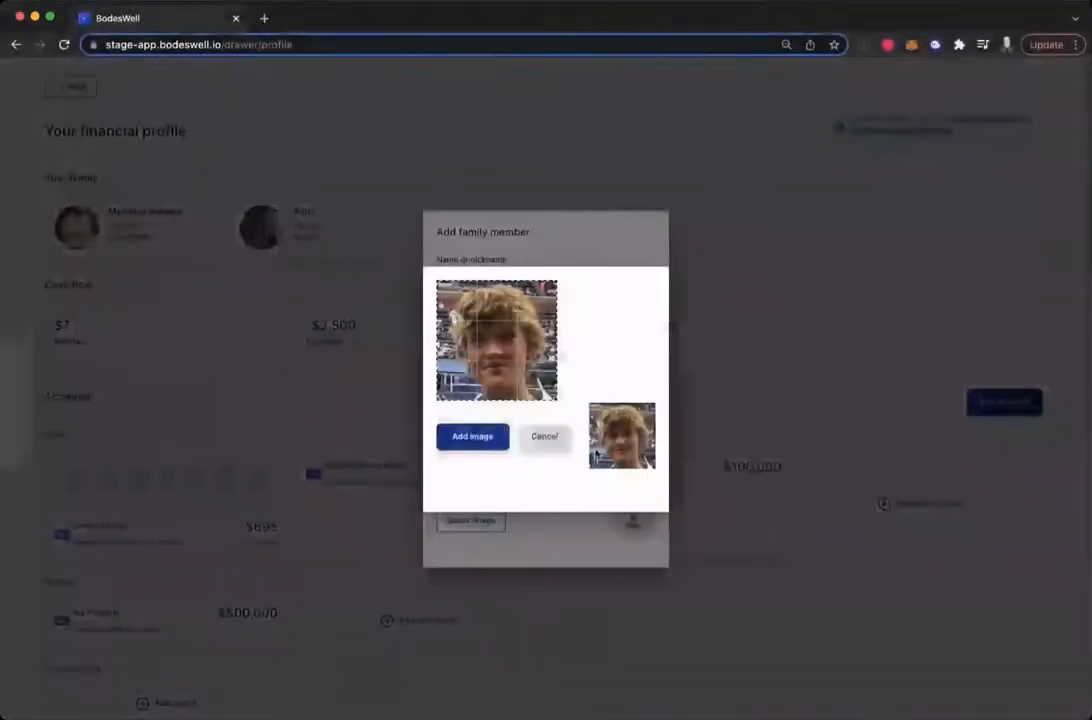
{"action": "left_click", "coordinate": [485, 440]}
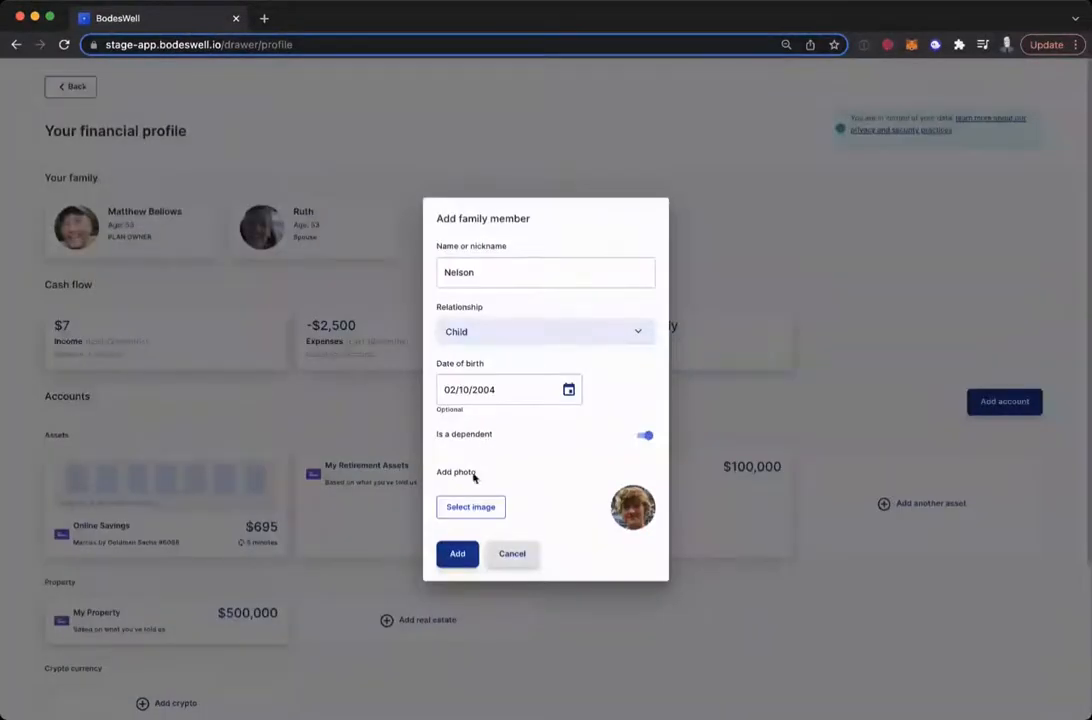
{"action": "left_click", "coordinate": [451, 555]}
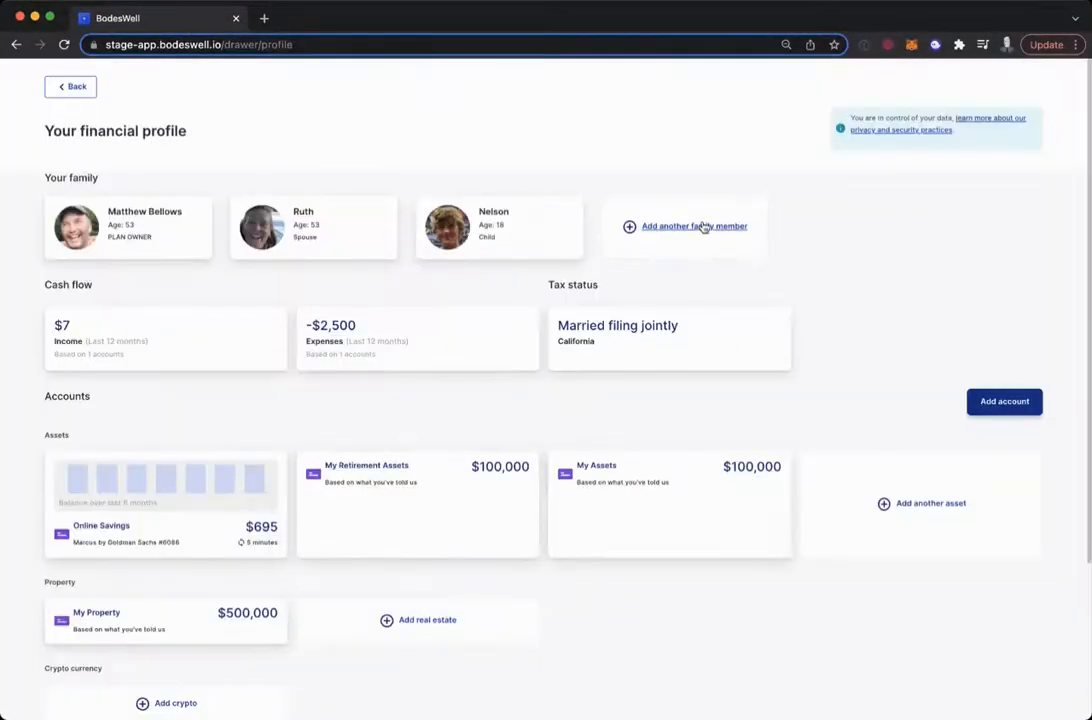
Step: Open a blank form for another family member and cancel it
{"action": "left_click", "coordinate": [700, 227]}
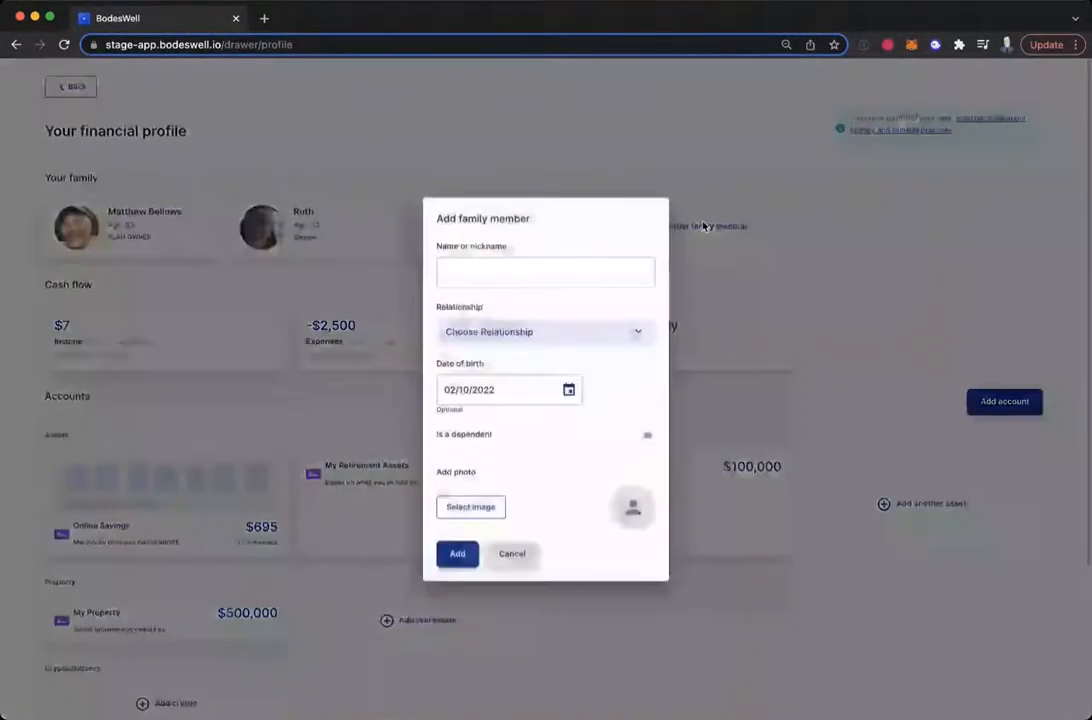
{"action": "left_click", "coordinate": [505, 558]}
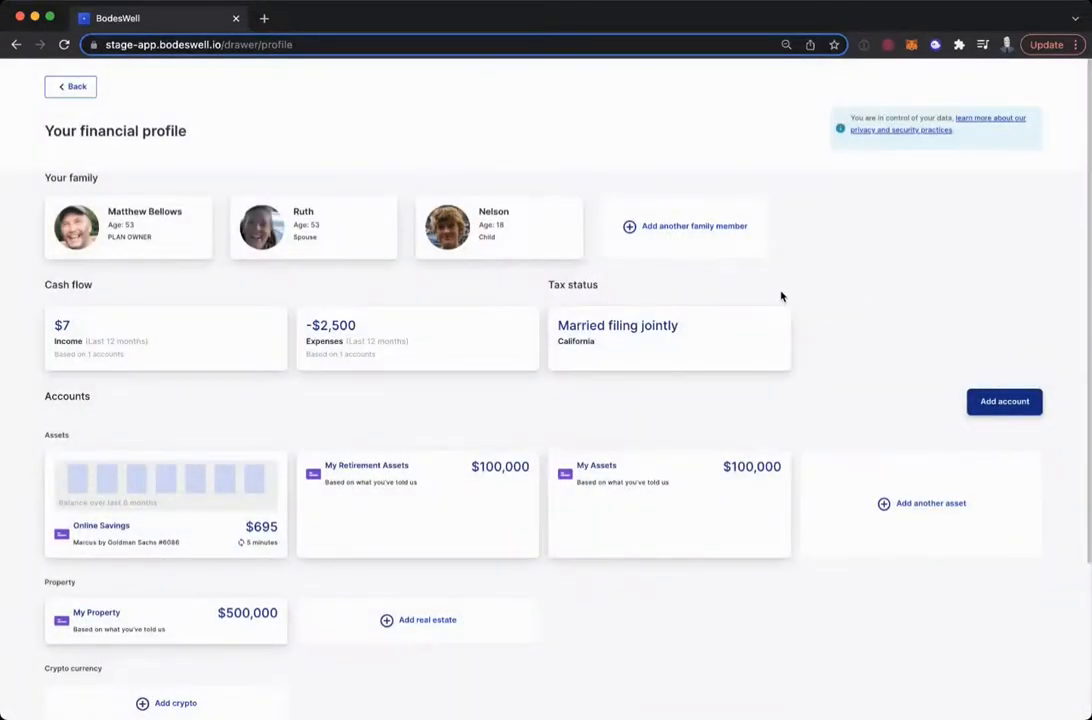
Step: Confirm the tax filing status as Married filing jointly in California and return to the plan overview
{"action": "left_click", "coordinate": [669, 334]}
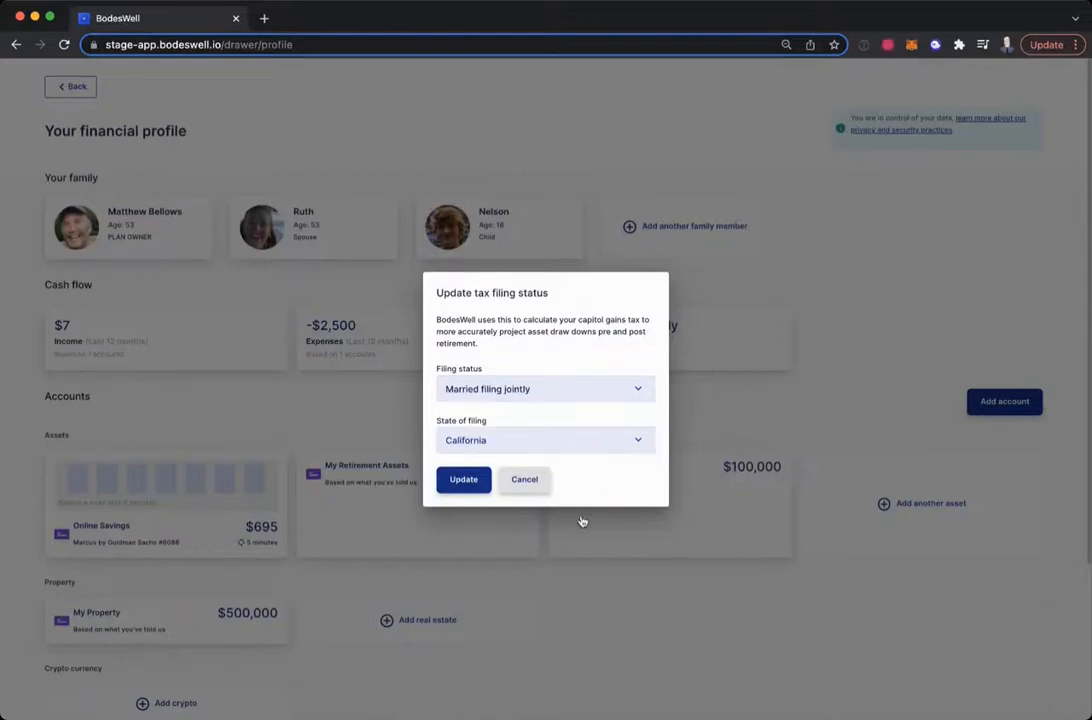
{"action": "left_click", "coordinate": [463, 481]}
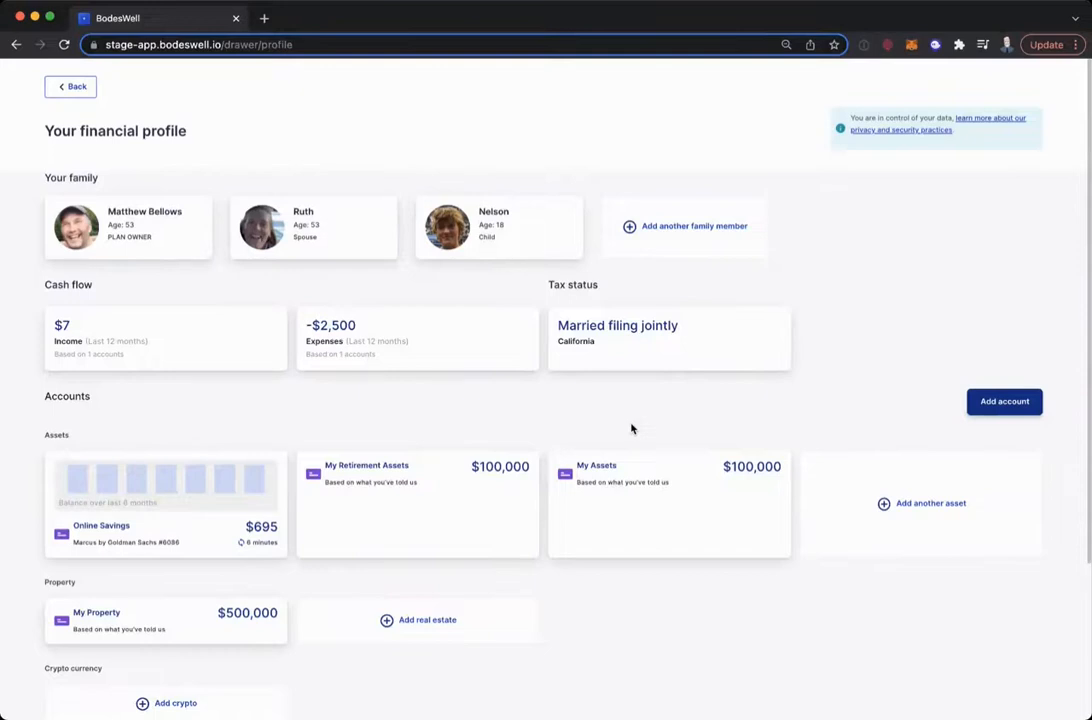
{"action": "left_click", "coordinate": [72, 87]}
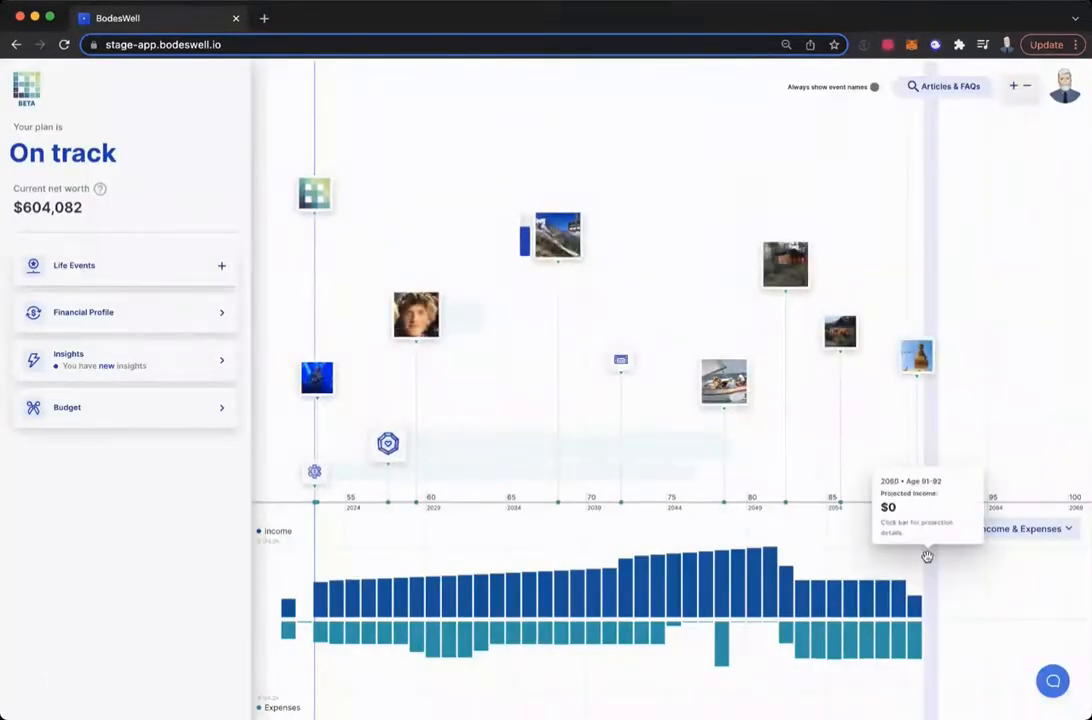